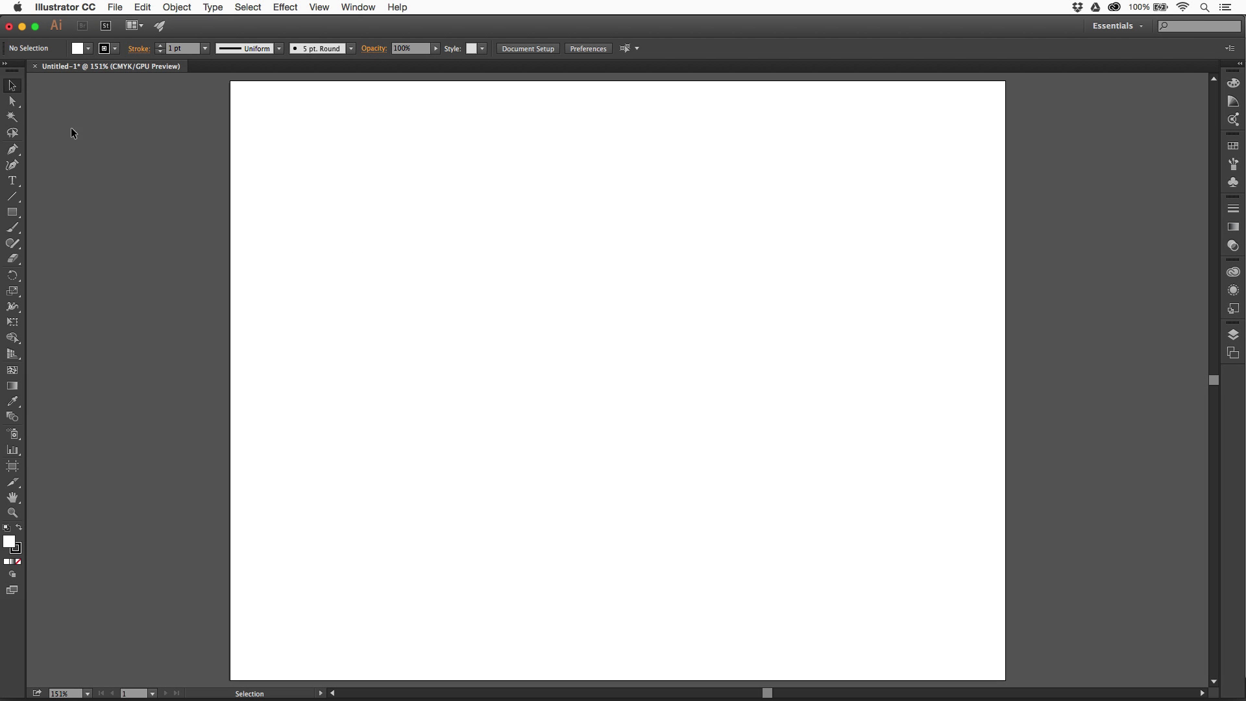
Draw two trial petal curves with the Pen tool, then delete the path
{"action": "left_click", "coordinate": [11, 148]}
{"action": "left_click_drag", "start_coordinate": [569, 373], "coordinate": [638, 438]}
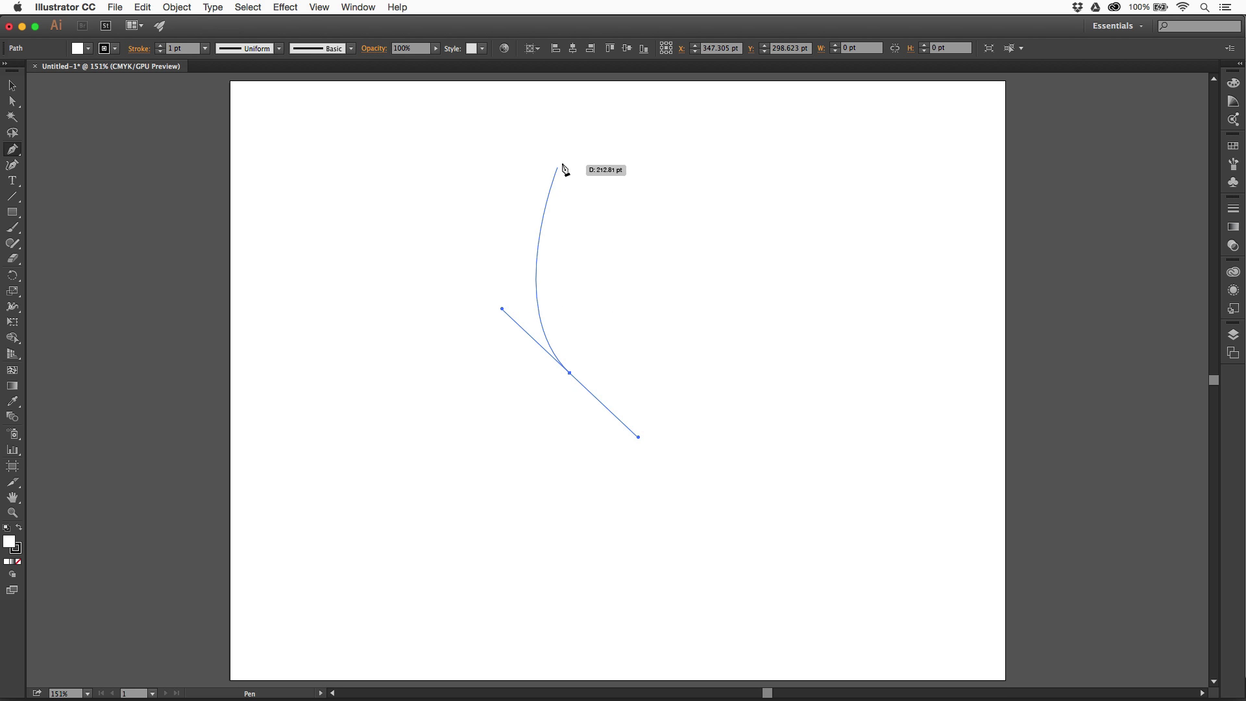
{"action": "left_click_drag", "start_coordinate": [566, 159], "coordinate": [677, 195]}
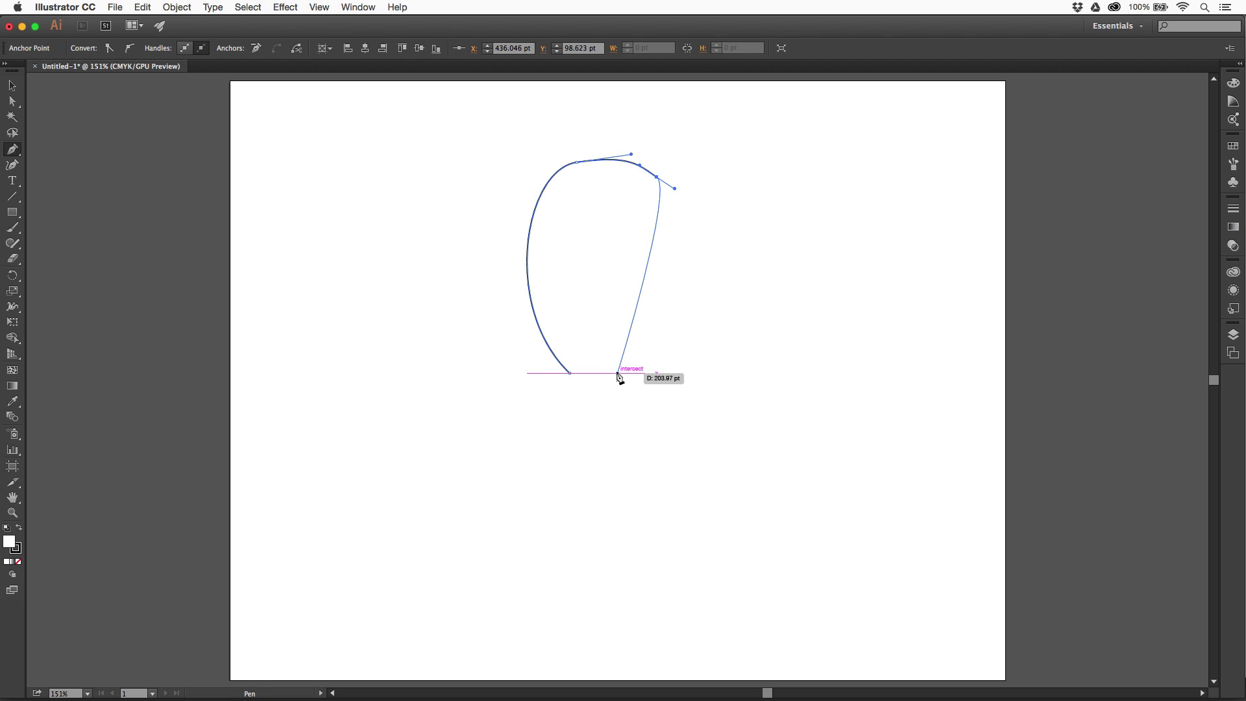
{"action": "left_click_drag", "start_coordinate": [620, 372], "coordinate": [575, 421]}
{"action": "left_click_drag", "start_coordinate": [619, 372], "coordinate": [675, 342]}
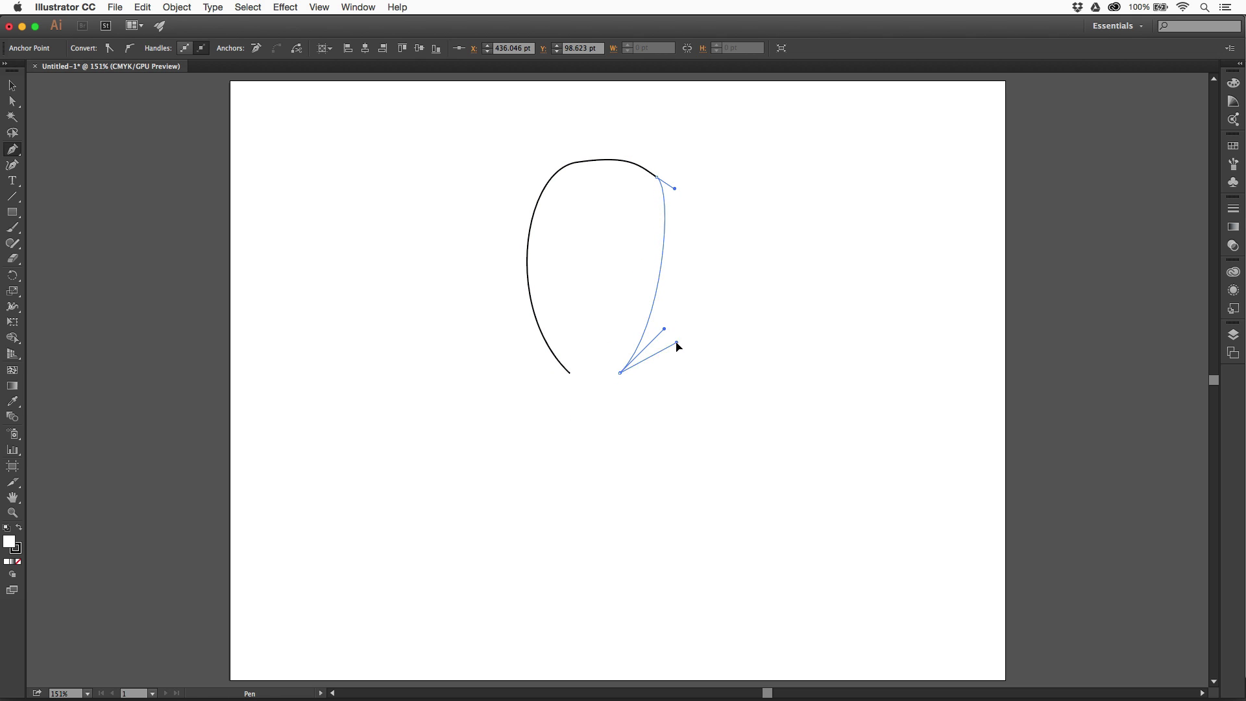
{"action": "left_click_drag", "start_coordinate": [827, 286], "coordinate": [879, 373]}
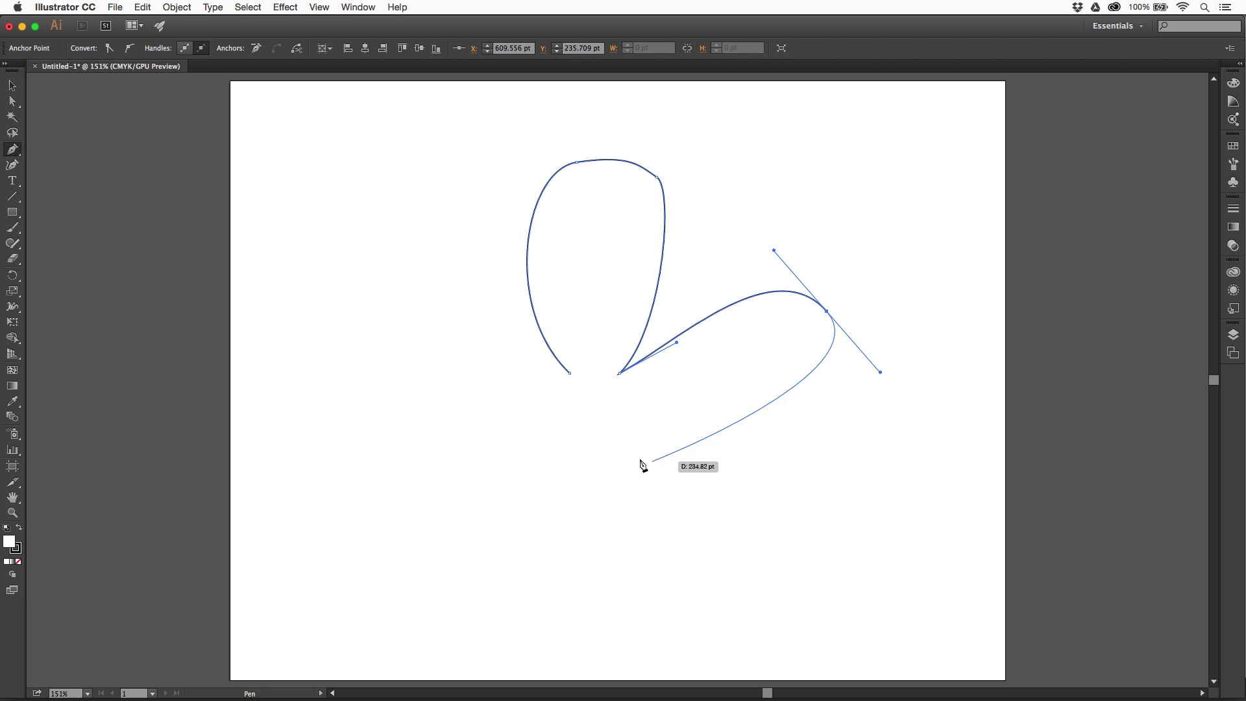
{"action": "left_click_drag", "start_coordinate": [648, 414], "coordinate": [686, 428]}
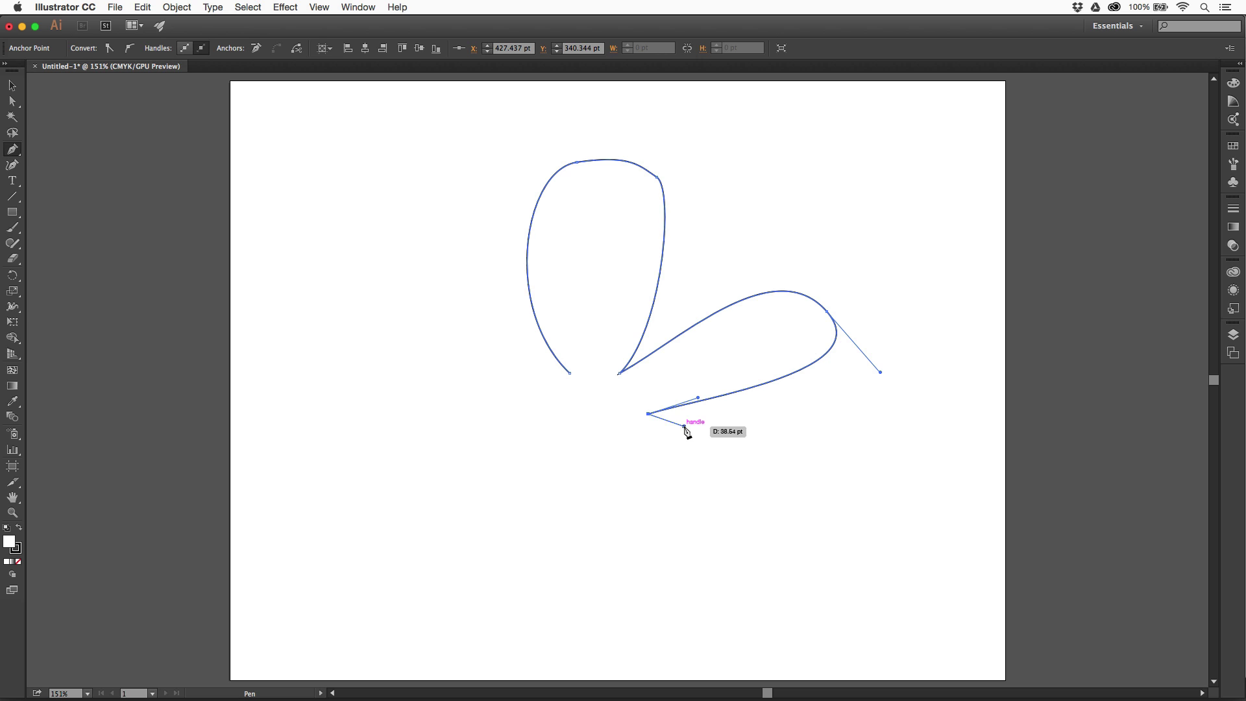
{"action": "key", "text": "Delete"}
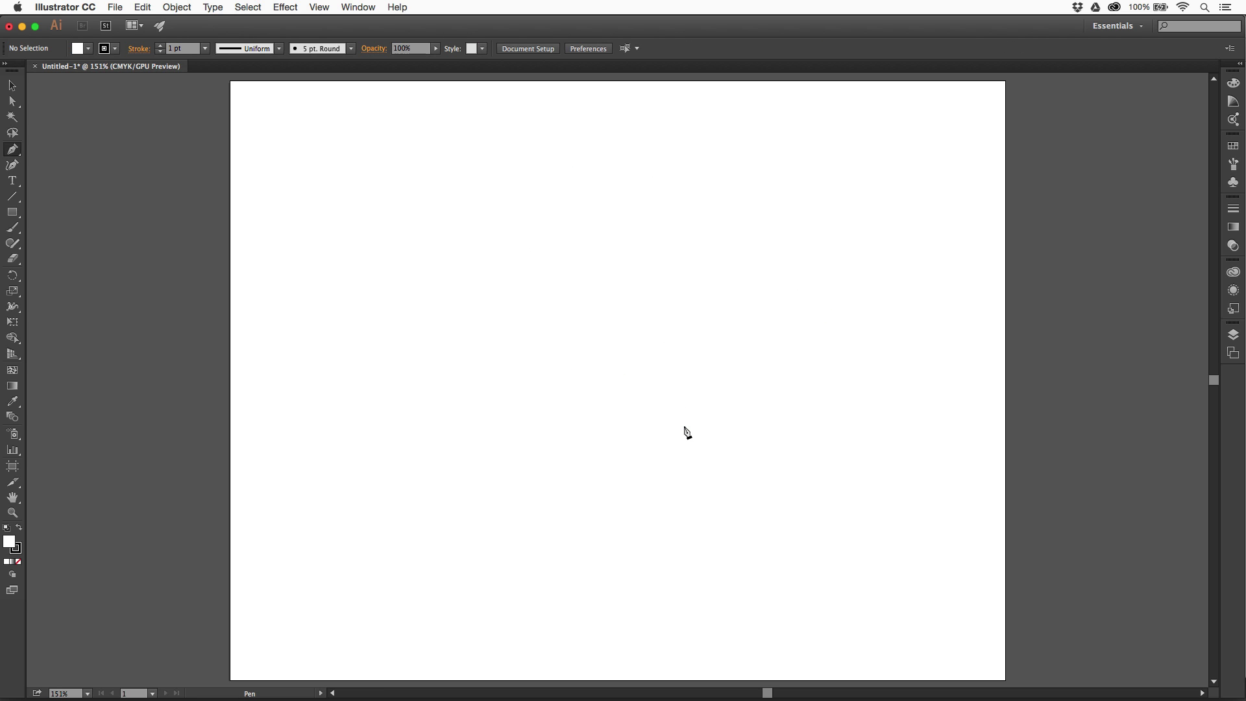
Switch to the Curvature tool
{"action": "left_click", "coordinate": [13, 166]}
Place four curvature points forming a tall rounded petal arch, open at the base
{"action": "left_click", "coordinate": [514, 371]}
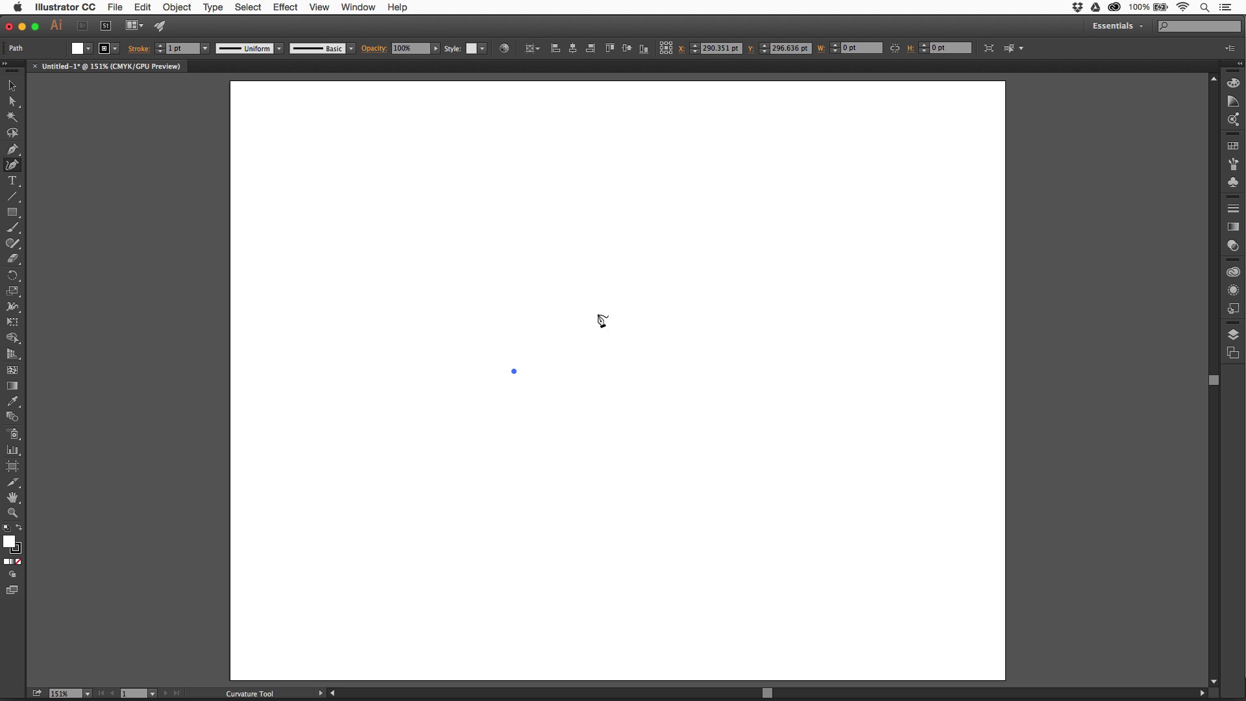
{"action": "left_click", "coordinate": [498, 148]}
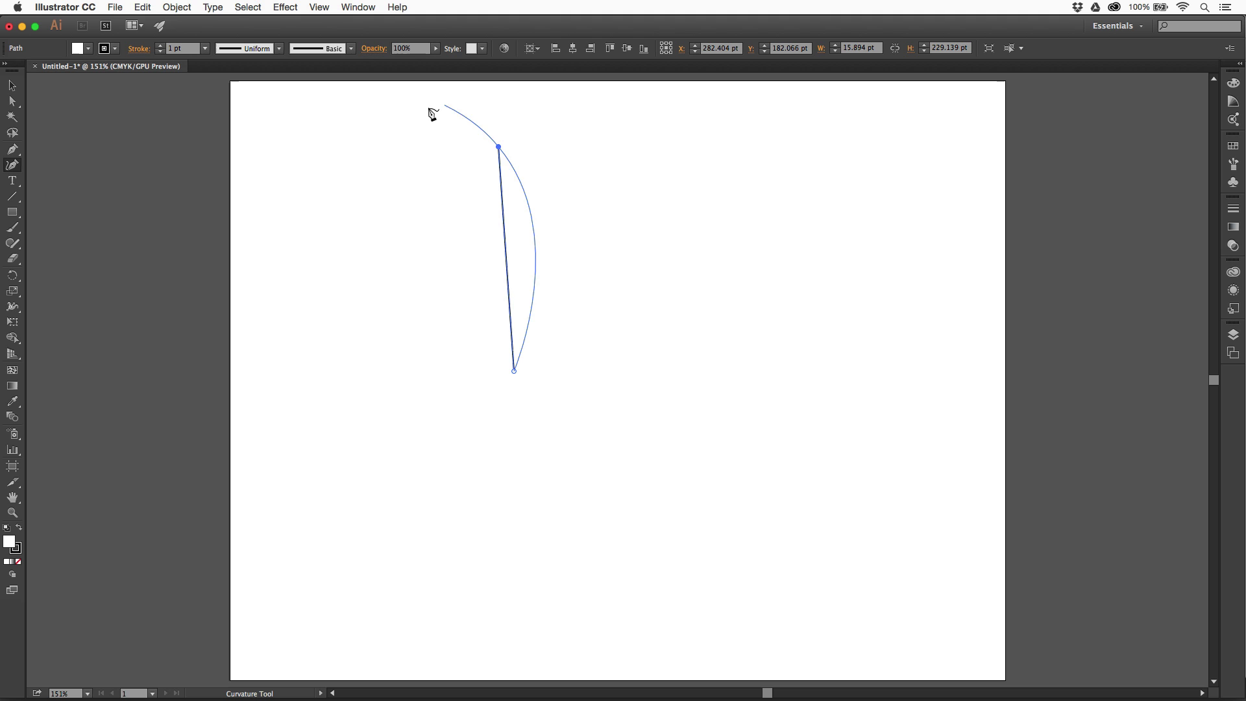
{"action": "left_click", "coordinate": [594, 134]}
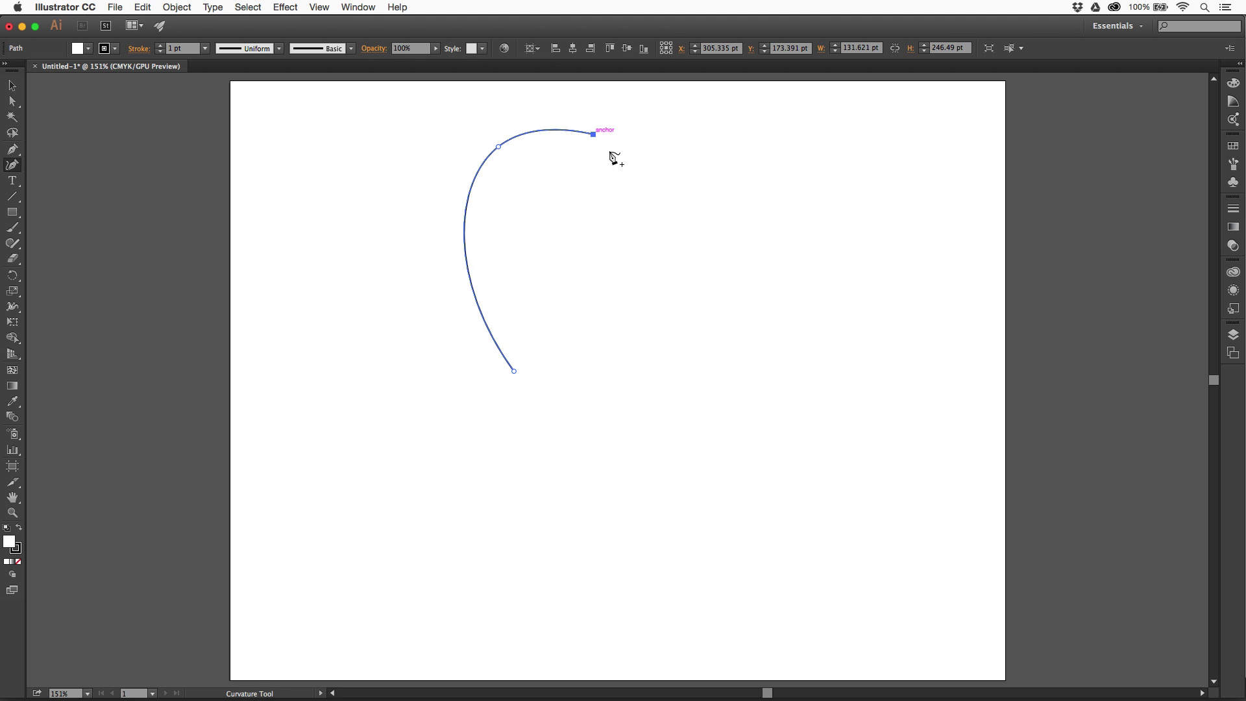
{"action": "left_click", "coordinate": [571, 375]}
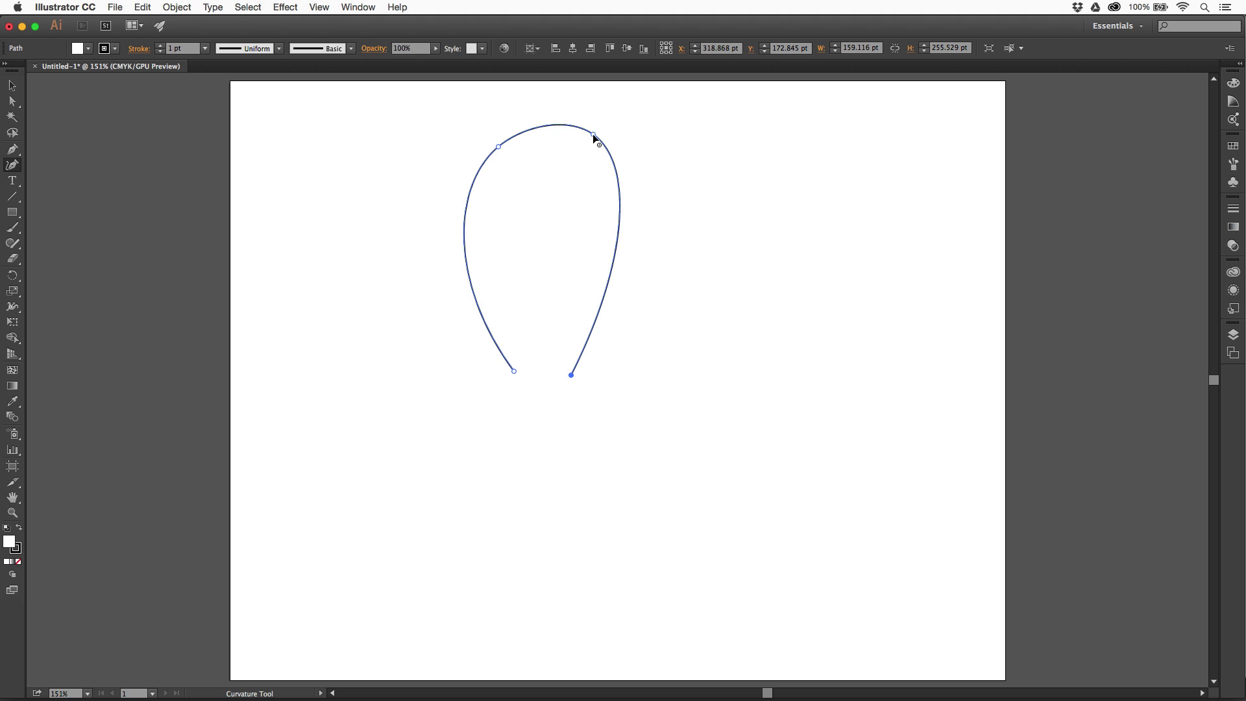
Adjust the petal's top-right anchor, then add and remove a trial right-side anchor
{"action": "mouse_move", "coordinate": [593, 133]}
{"action": "left_mouse_down"}
{"action": "mouse_move", "coordinate": [590, 149]}
{"action": "mouse_move", "coordinate": [589, 128]}
{"action": "mouse_move", "coordinate": [547, 153]}
{"action": "mouse_move", "coordinate": [592, 133]}
{"action": "left_mouse_up"}
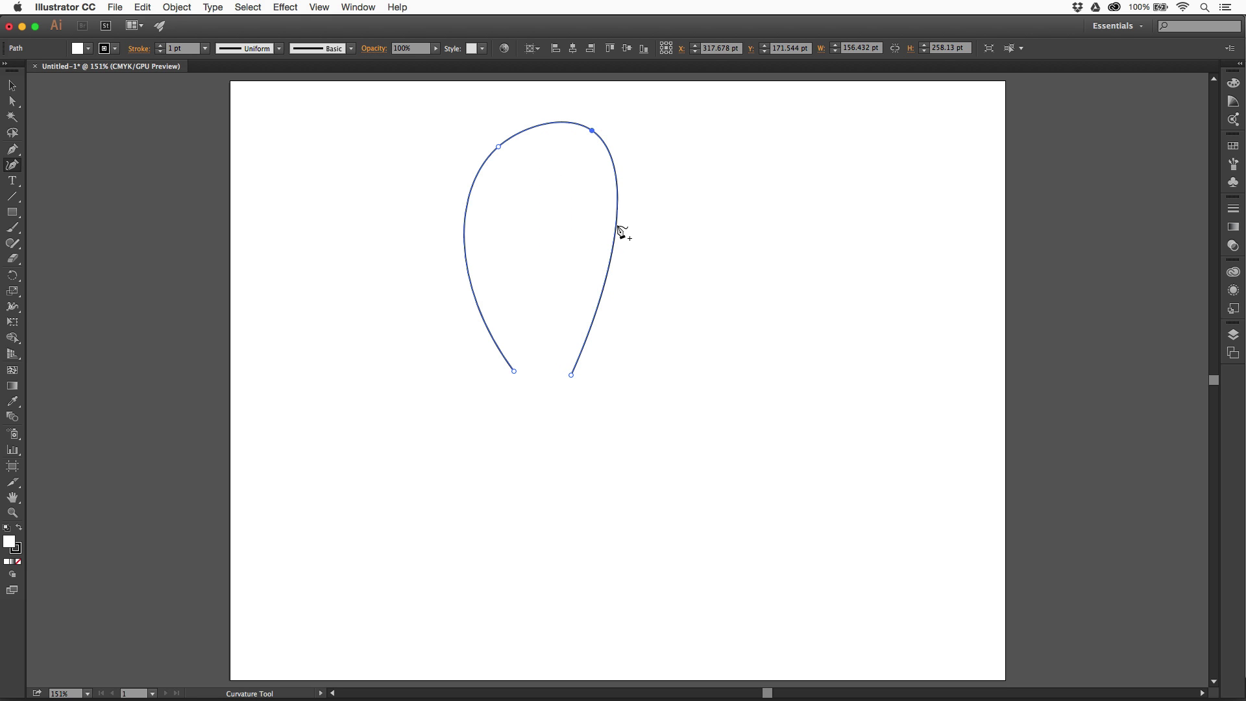
{"action": "left_click", "coordinate": [616, 230]}
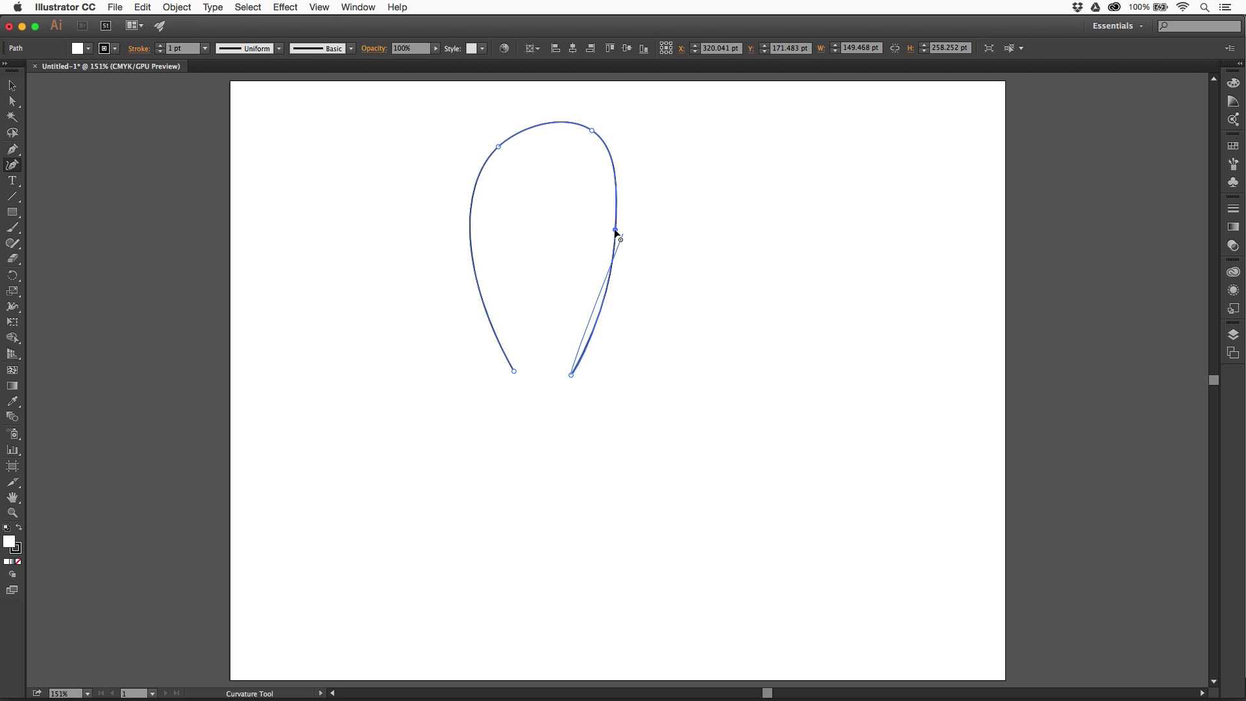
{"action": "mouse_move", "coordinate": [616, 231]}
{"action": "left_mouse_down"}
{"action": "mouse_move", "coordinate": [634, 240]}
{"action": "mouse_move", "coordinate": [615, 228]}
{"action": "left_mouse_up"}
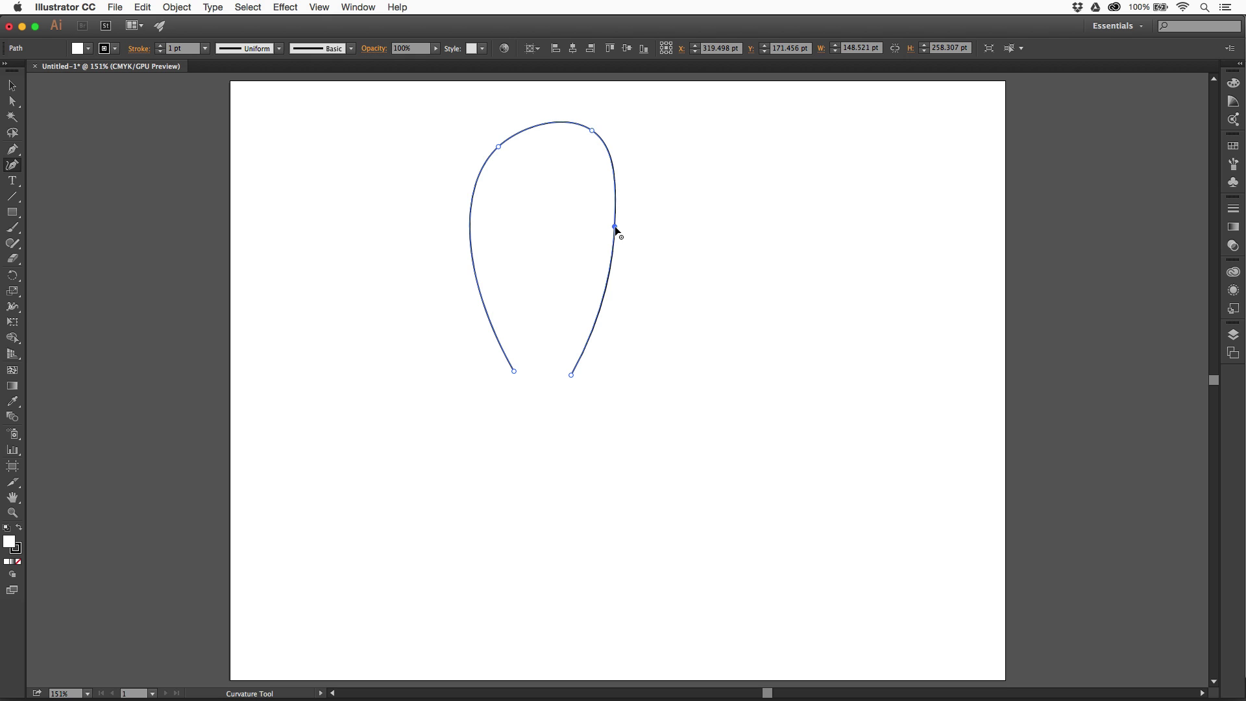
{"action": "key", "text": "Delete"}
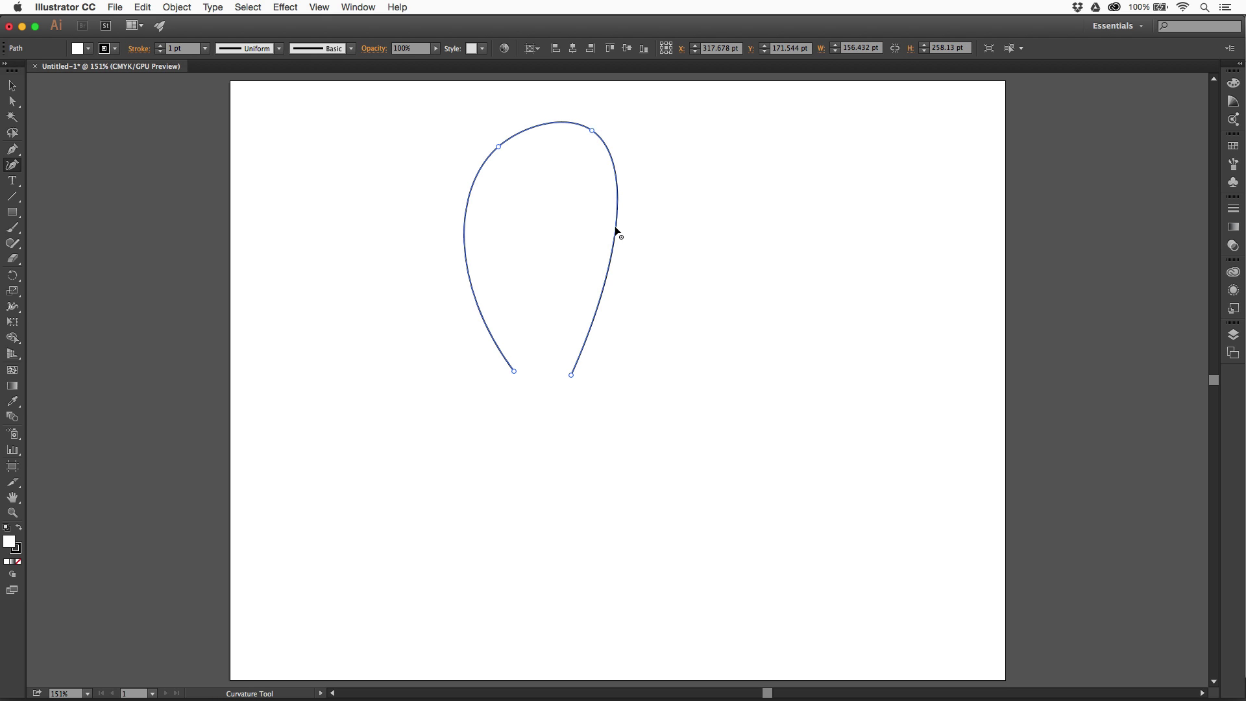
Continue from the base end into a second petal arching right, making the base a corner
{"action": "left_click", "coordinate": [571, 375]}
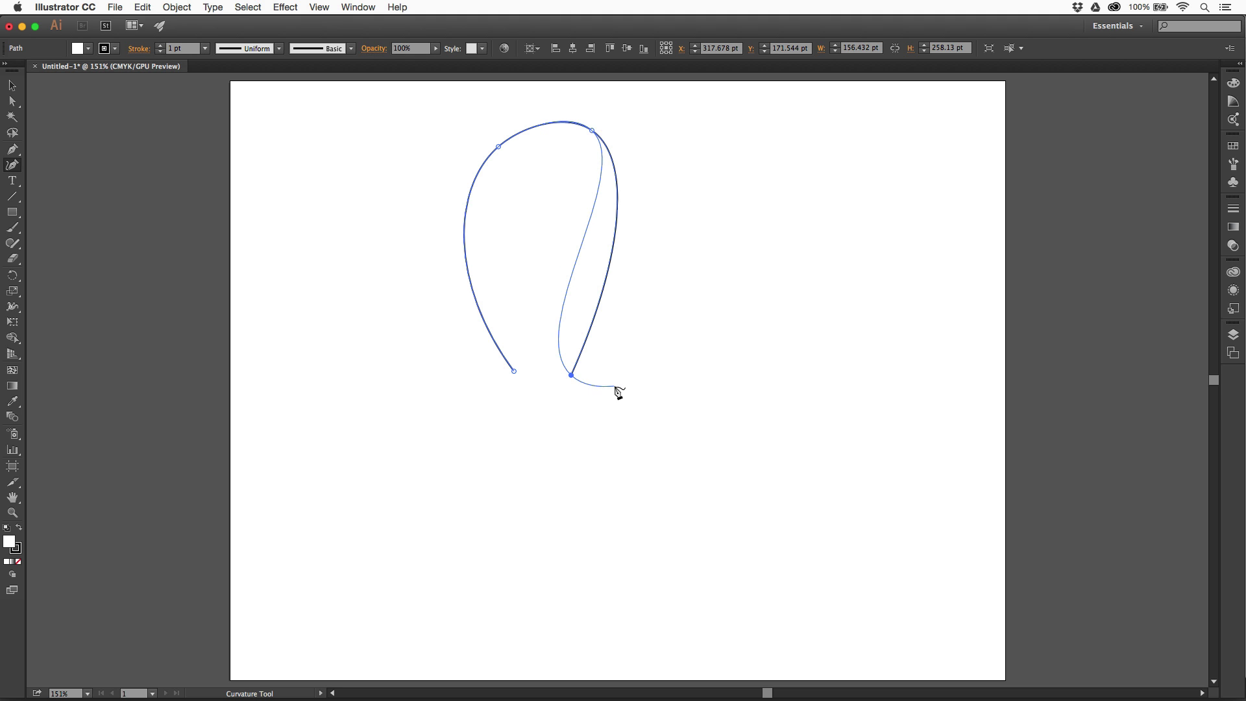
{"action": "left_click", "coordinate": [731, 236]}
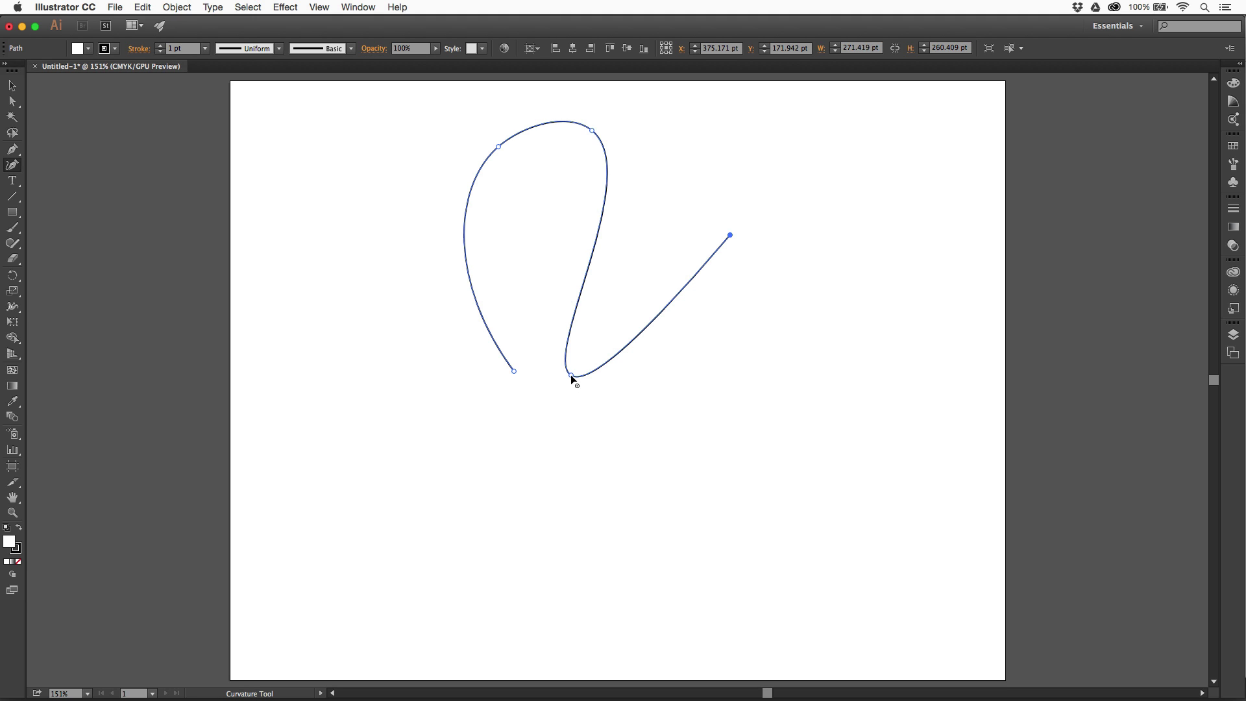
{"action": "double_click", "coordinate": [570, 375]}
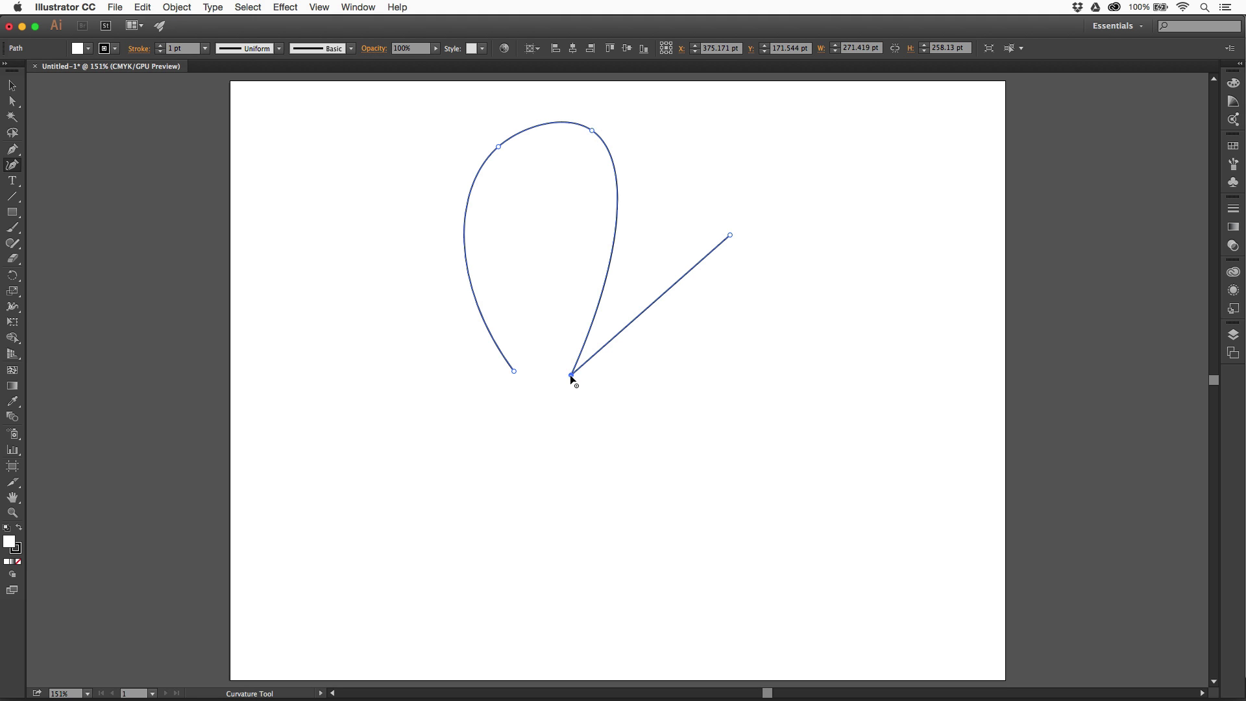
{"action": "left_click", "coordinate": [773, 316]}
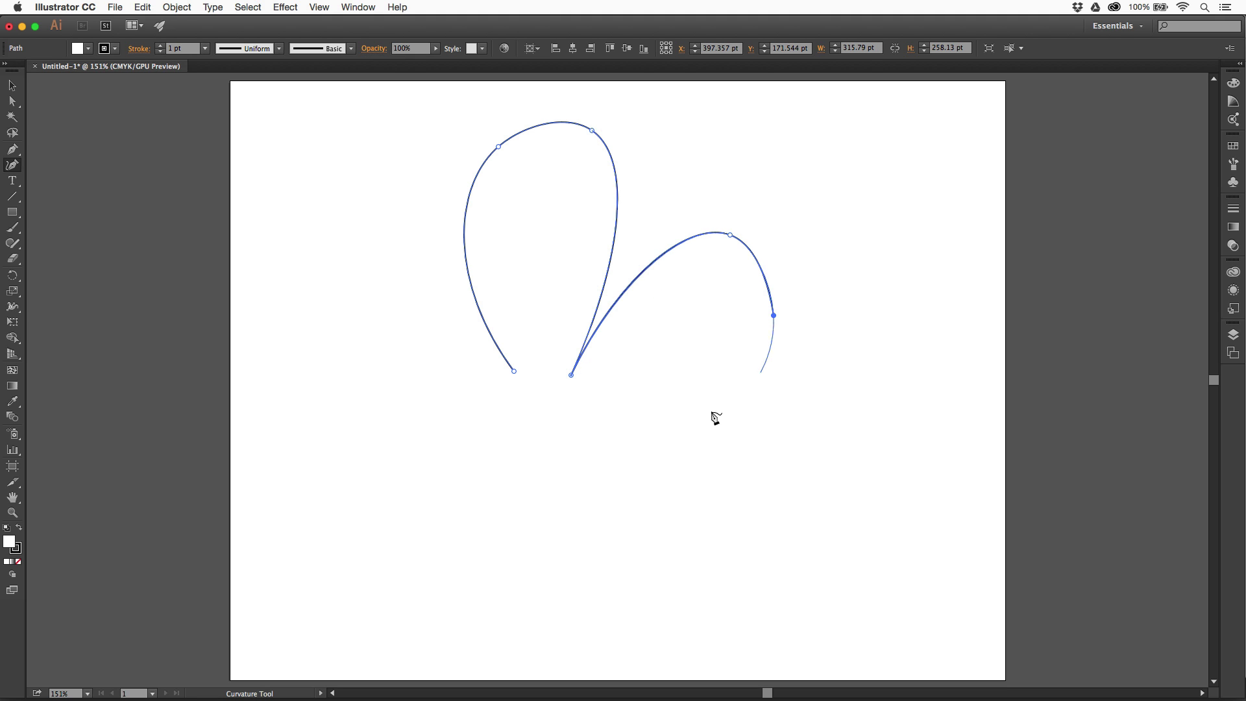
Curve the right petal back under and draw a rounded lower-right petal returning to centre
{"action": "left_click", "coordinate": [583, 404]}
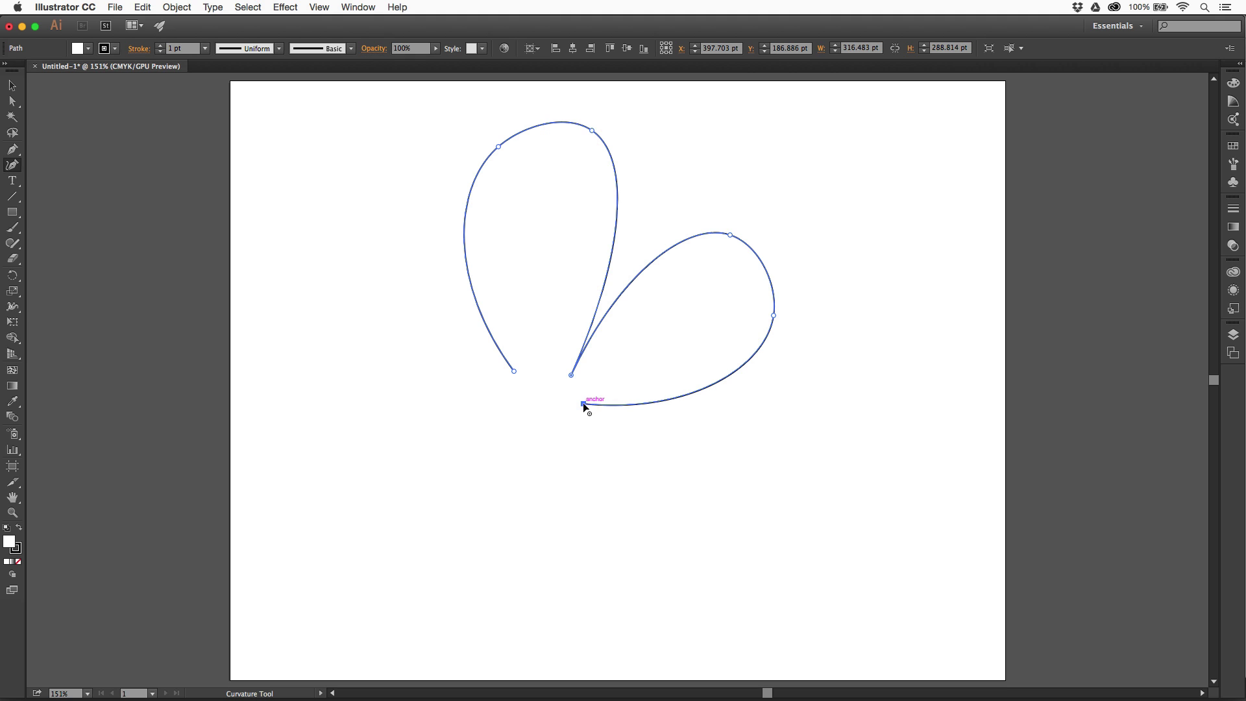
{"action": "left_click", "coordinate": [777, 465]}
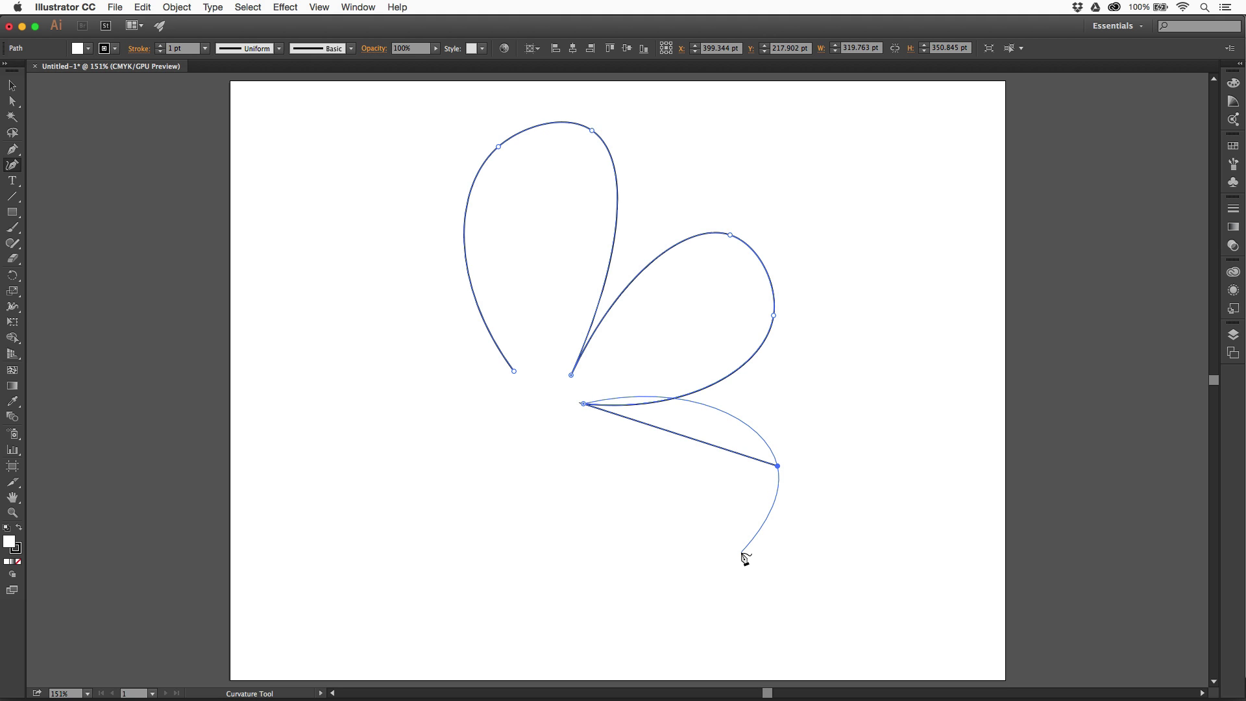
{"action": "left_click", "coordinate": [741, 552]}
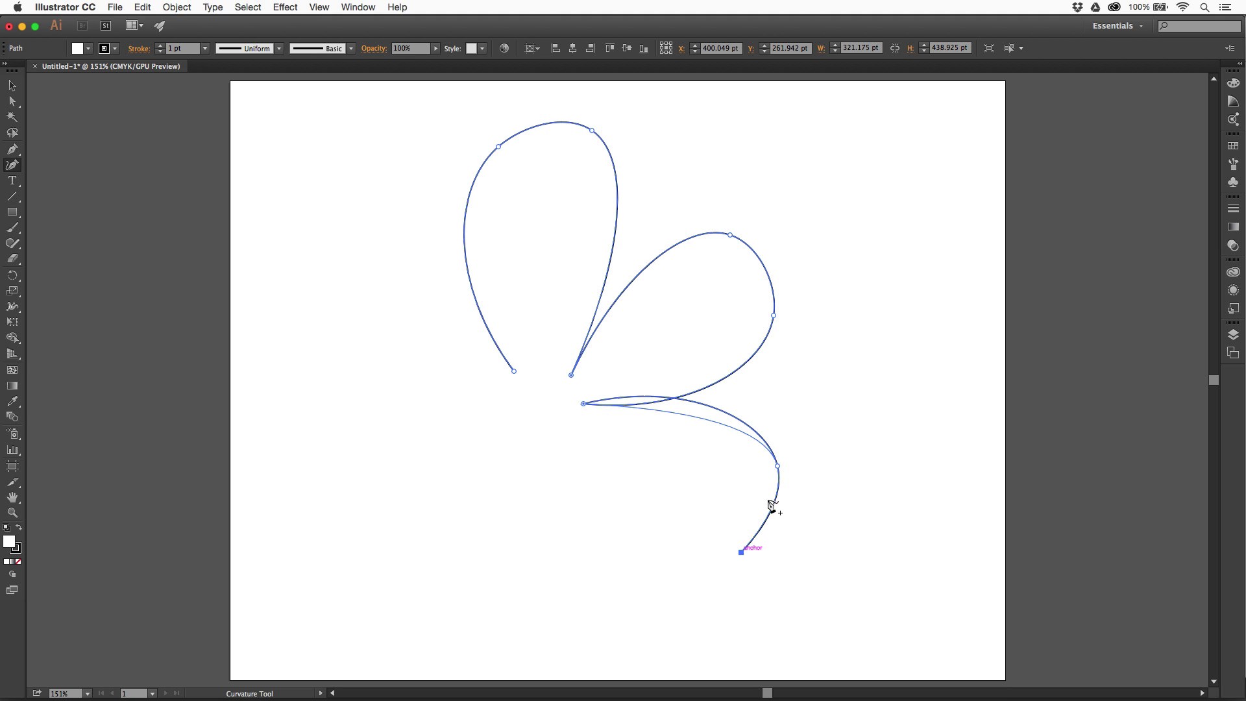
{"action": "left_click_drag", "start_coordinate": [778, 466], "coordinate": [775, 501]}
{"action": "left_click_drag", "start_coordinate": [741, 552], "coordinate": [700, 569]}
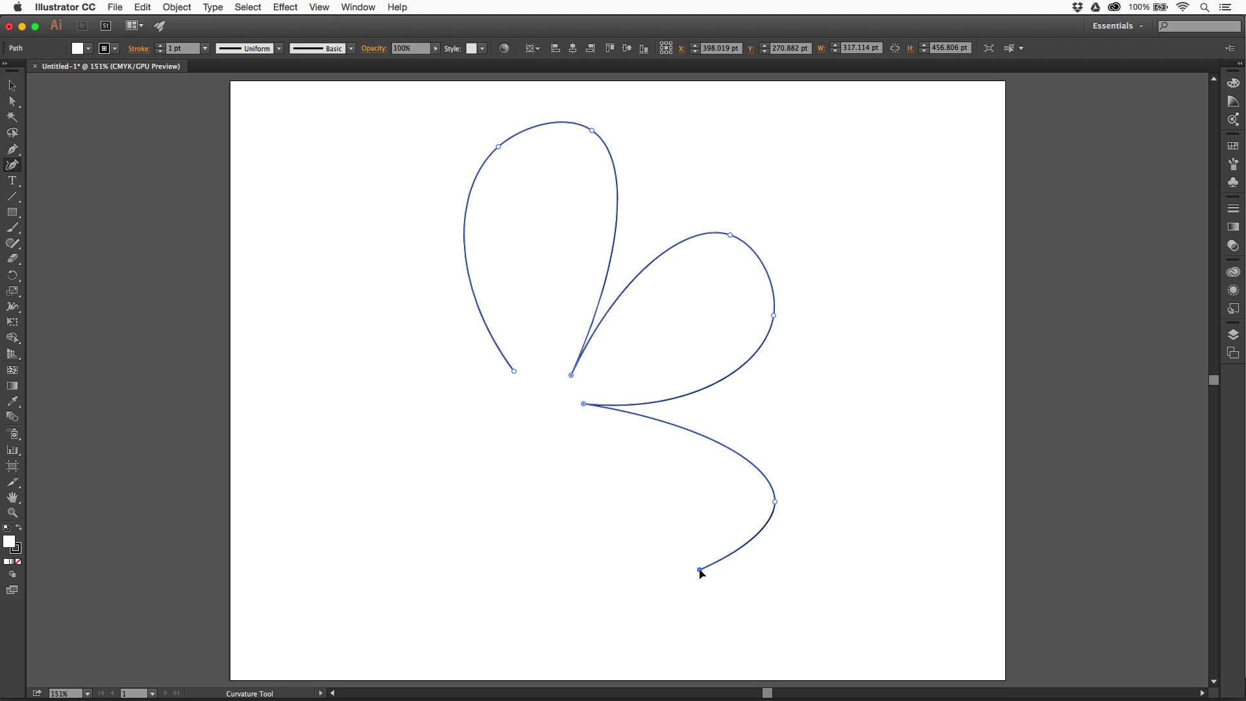
{"action": "left_click", "coordinate": [571, 437]}
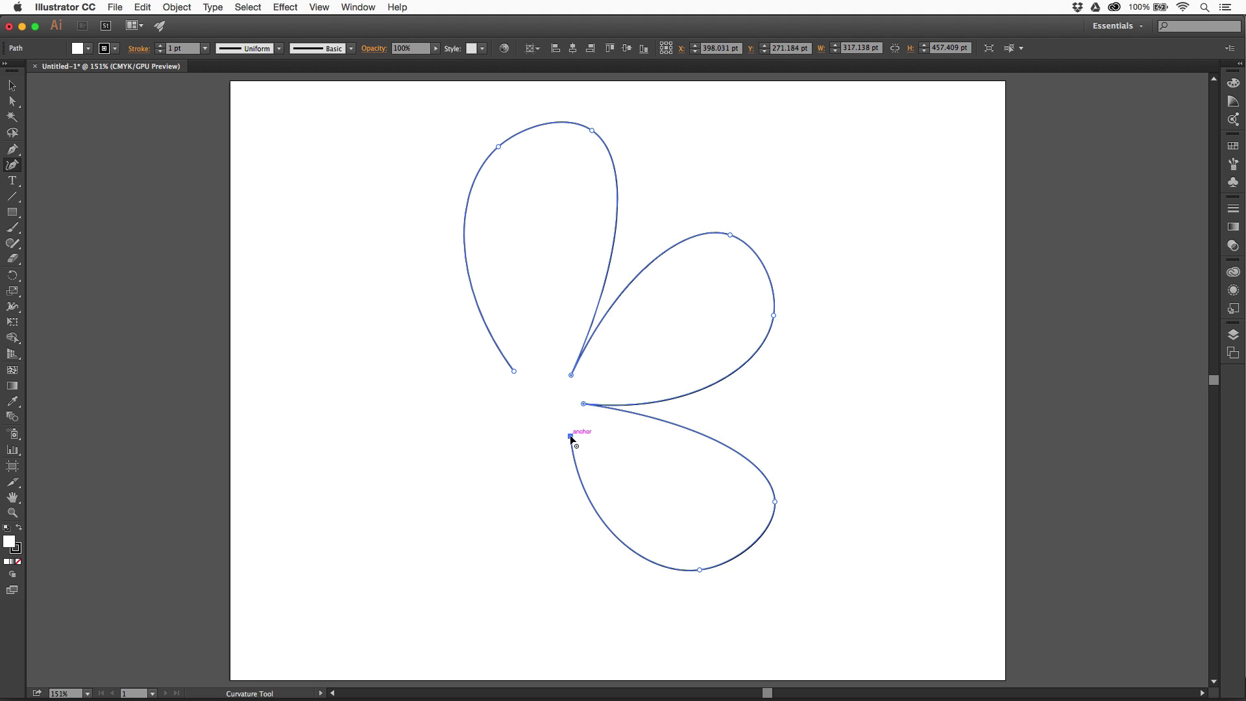
Add the lower petal and a straight-cornered stem, joining back to the starting point
{"action": "left_click", "coordinate": [504, 640]}
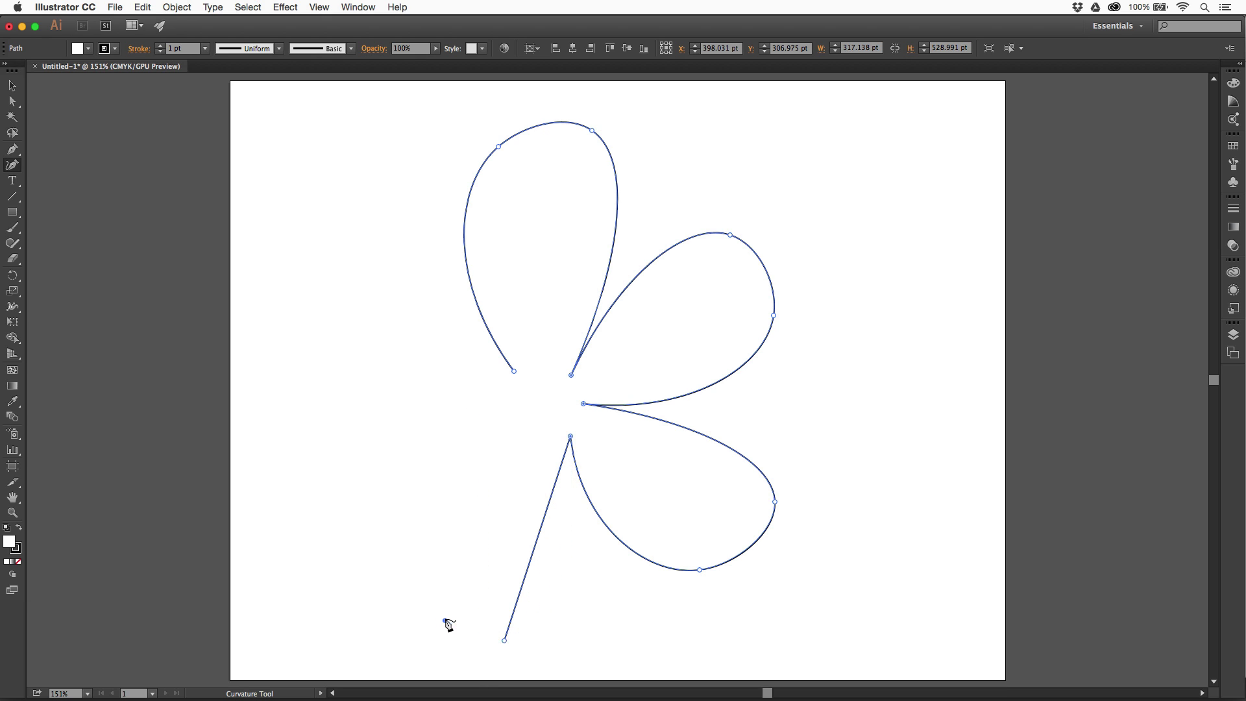
{"action": "left_click", "coordinate": [445, 620]}
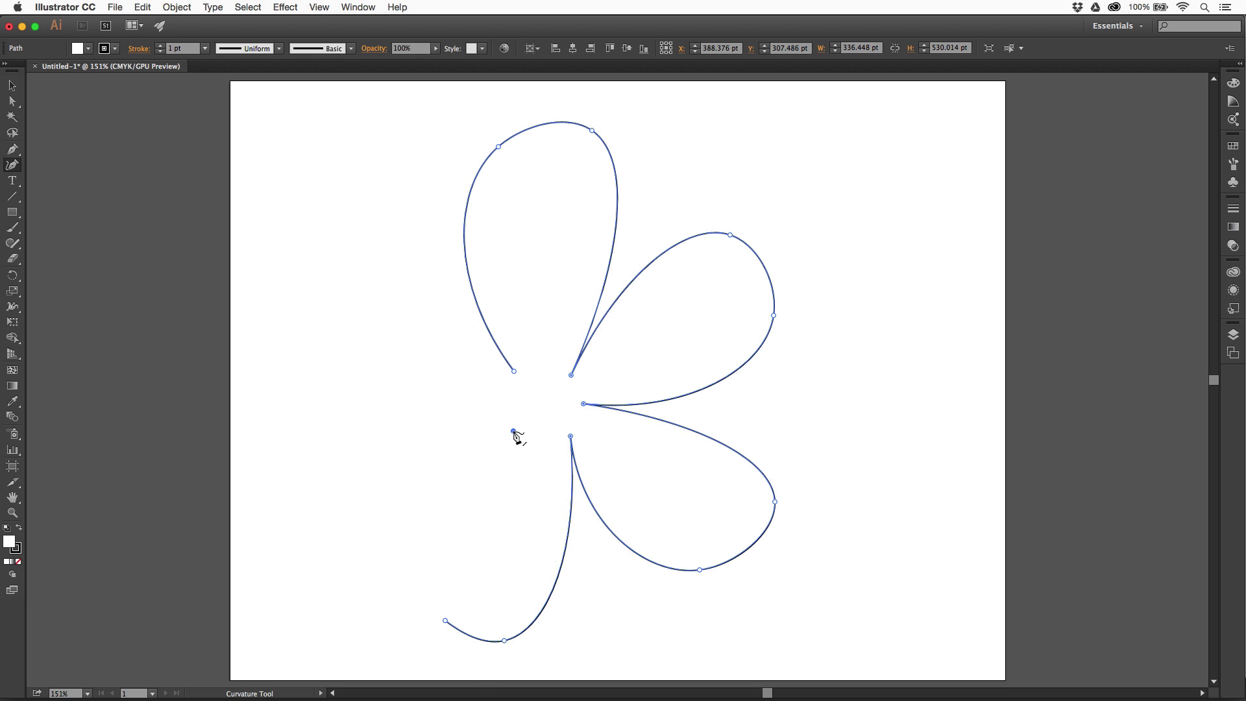
{"action": "left_click", "coordinate": [513, 431]}
{"action": "left_click", "coordinate": [384, 440]}
{"action": "left_click", "coordinate": [396, 376]}
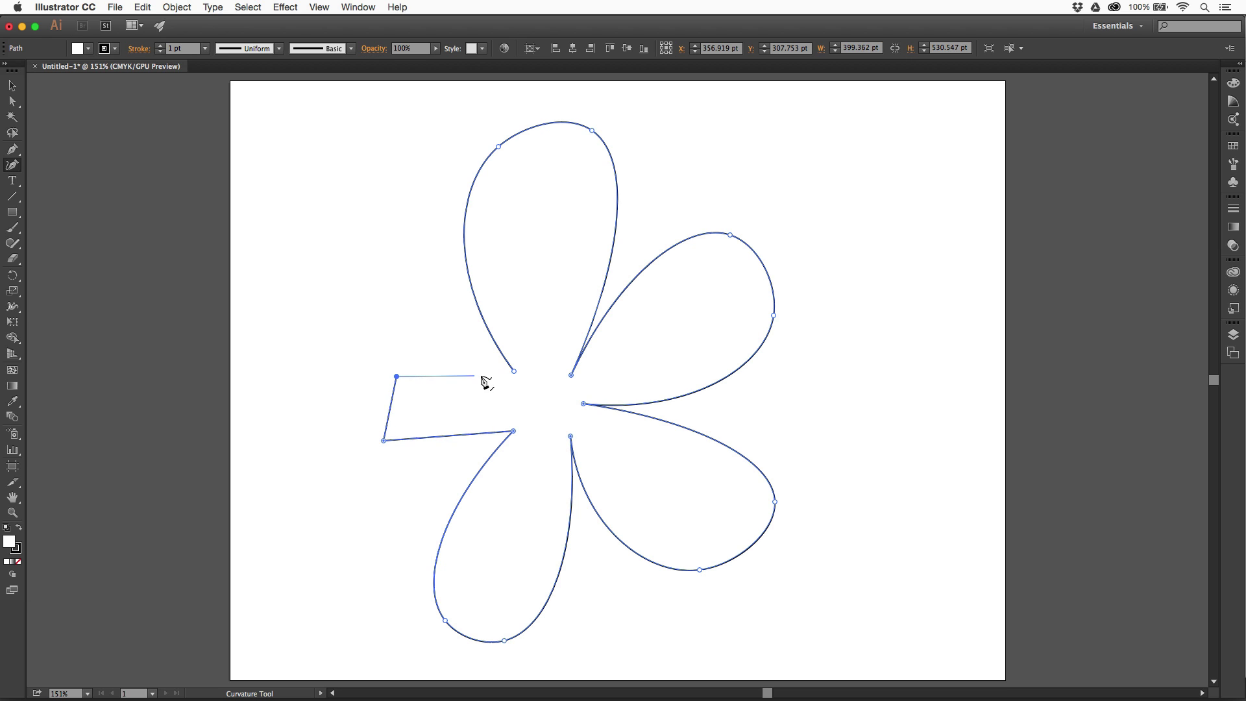
{"action": "left_click", "coordinate": [514, 372]}
Close the path and drag the top, right and lower-right petal anchors to round their tips
{"action": "left_click", "coordinate": [515, 371]}
{"action": "left_click_drag", "start_coordinate": [498, 146], "coordinate": [481, 166]}
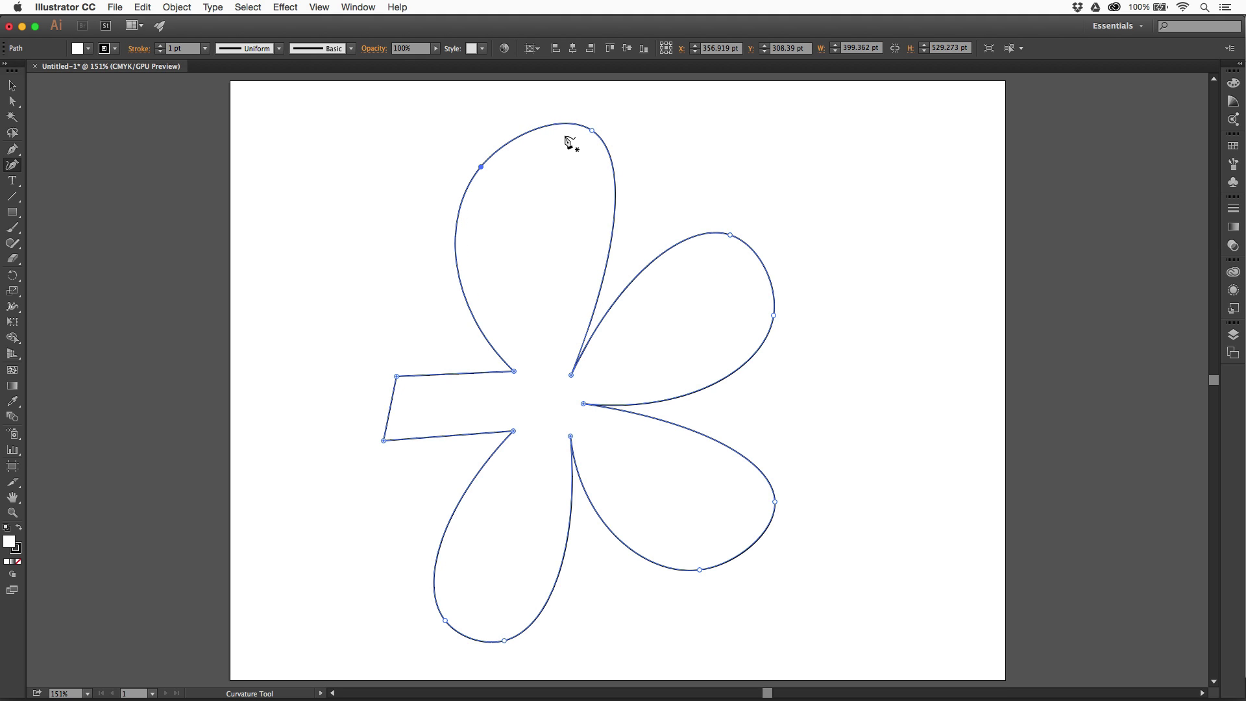
{"action": "left_click_drag", "start_coordinate": [591, 130], "coordinate": [576, 159]}
{"action": "left_click_drag", "start_coordinate": [773, 316], "coordinate": [777, 343]}
{"action": "left_click_drag", "start_coordinate": [773, 500], "coordinate": [769, 524]}
{"action": "mouse_move", "coordinate": [699, 569]}
{"action": "left_mouse_down"}
{"action": "mouse_move", "coordinate": [679, 590]}
{"action": "mouse_move", "coordinate": [697, 586]}
{"action": "left_mouse_up"}
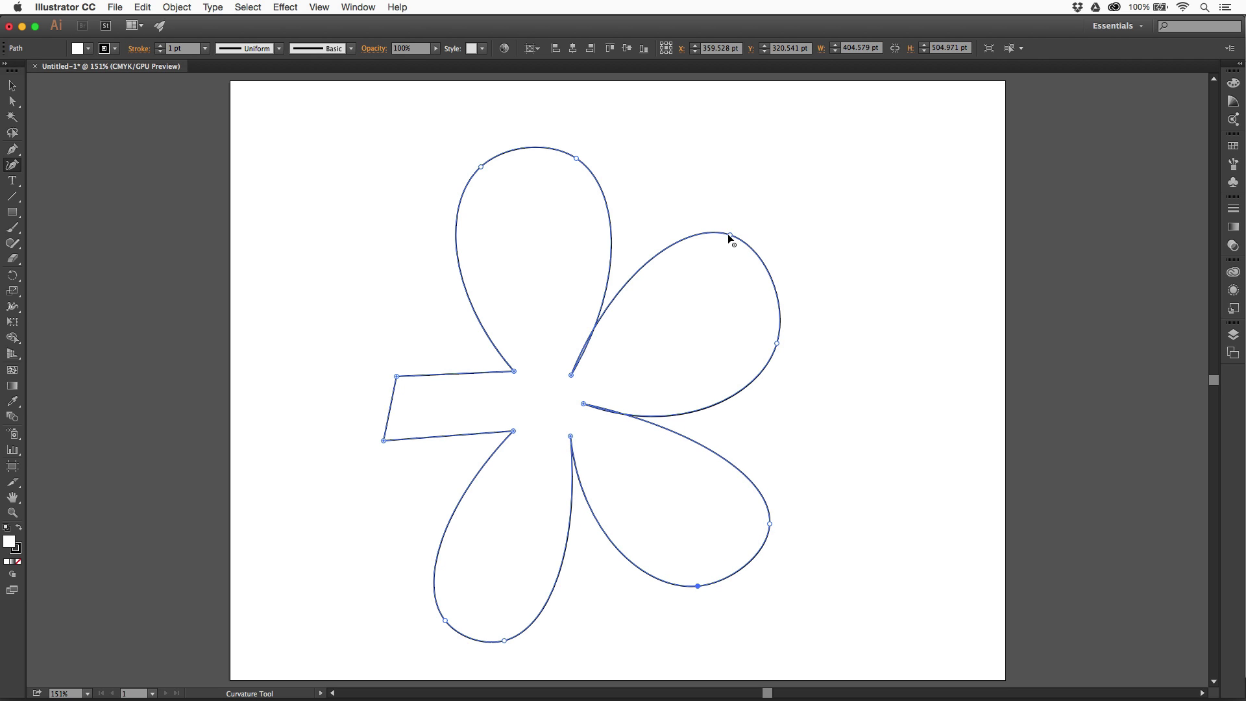
{"action": "left_click_drag", "start_coordinate": [730, 235], "coordinate": [738, 245]}
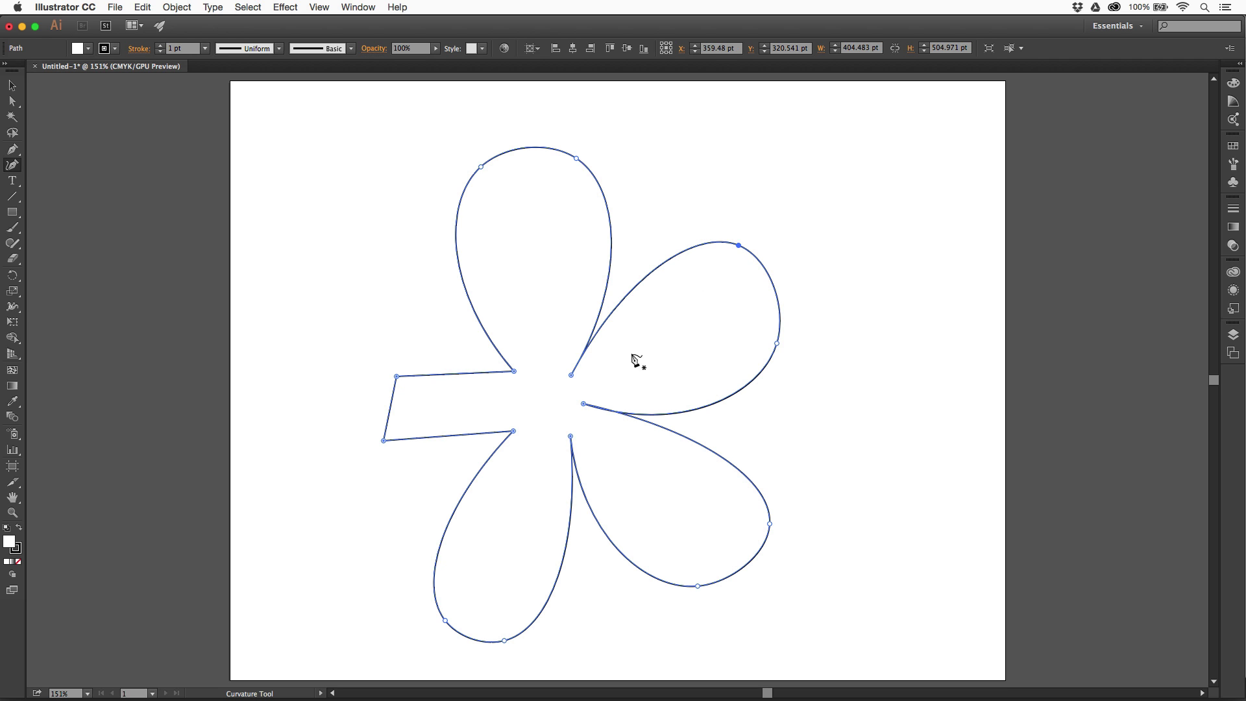
Rotate the whole flower path 90° so the stem points down, then reselect it
{"action": "left_click", "coordinate": [16, 86]}
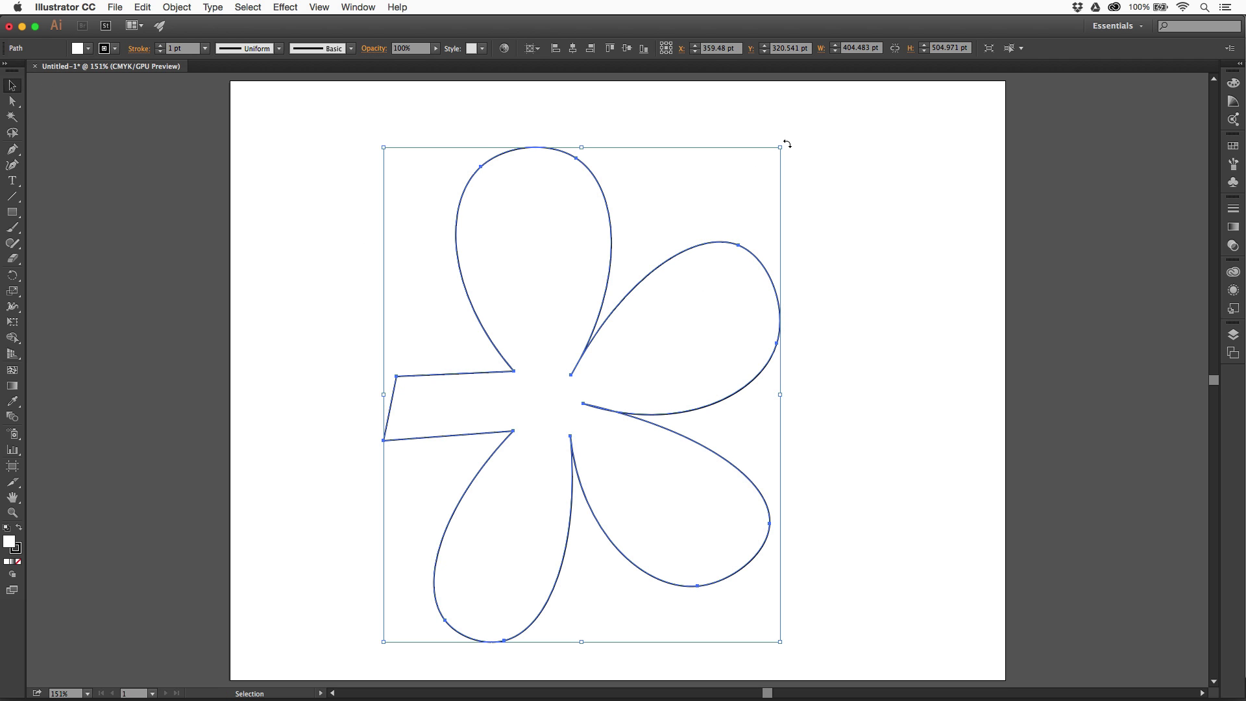
{"action": "left_click_drag", "start_coordinate": [786, 144], "coordinate": [429, 238]}
{"action": "left_click", "coordinate": [858, 303]}
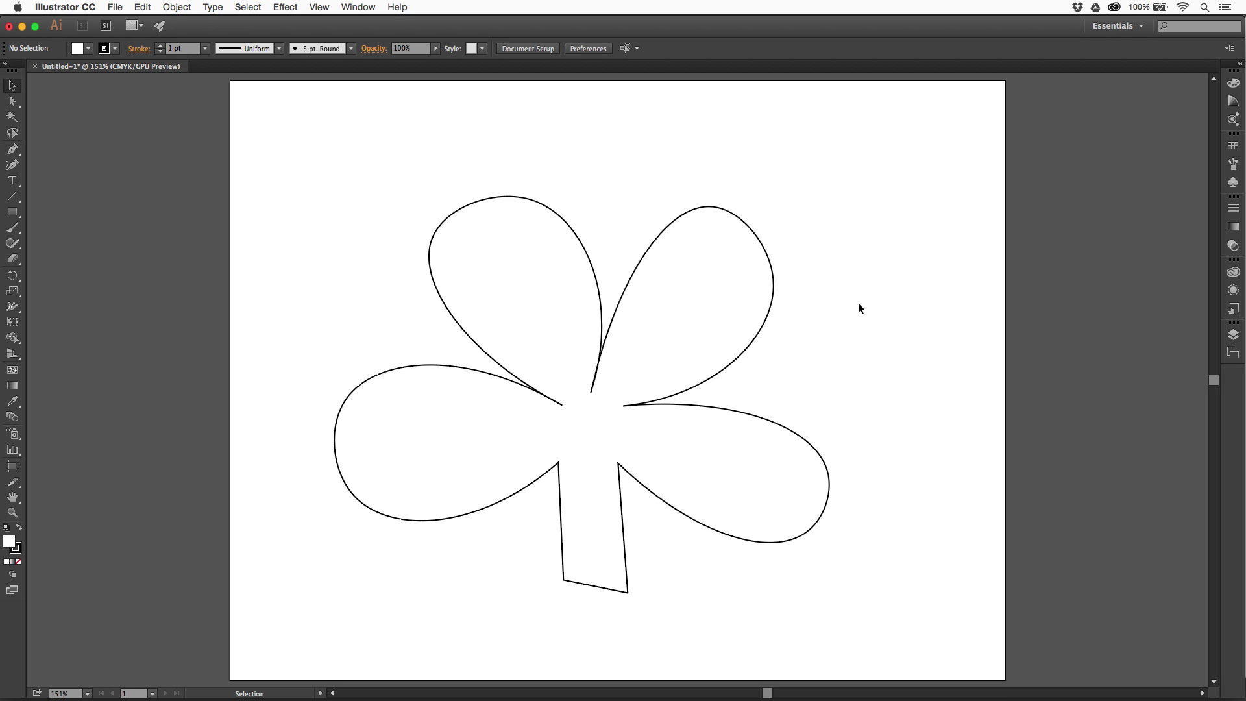
{"action": "left_click", "coordinate": [768, 313]}
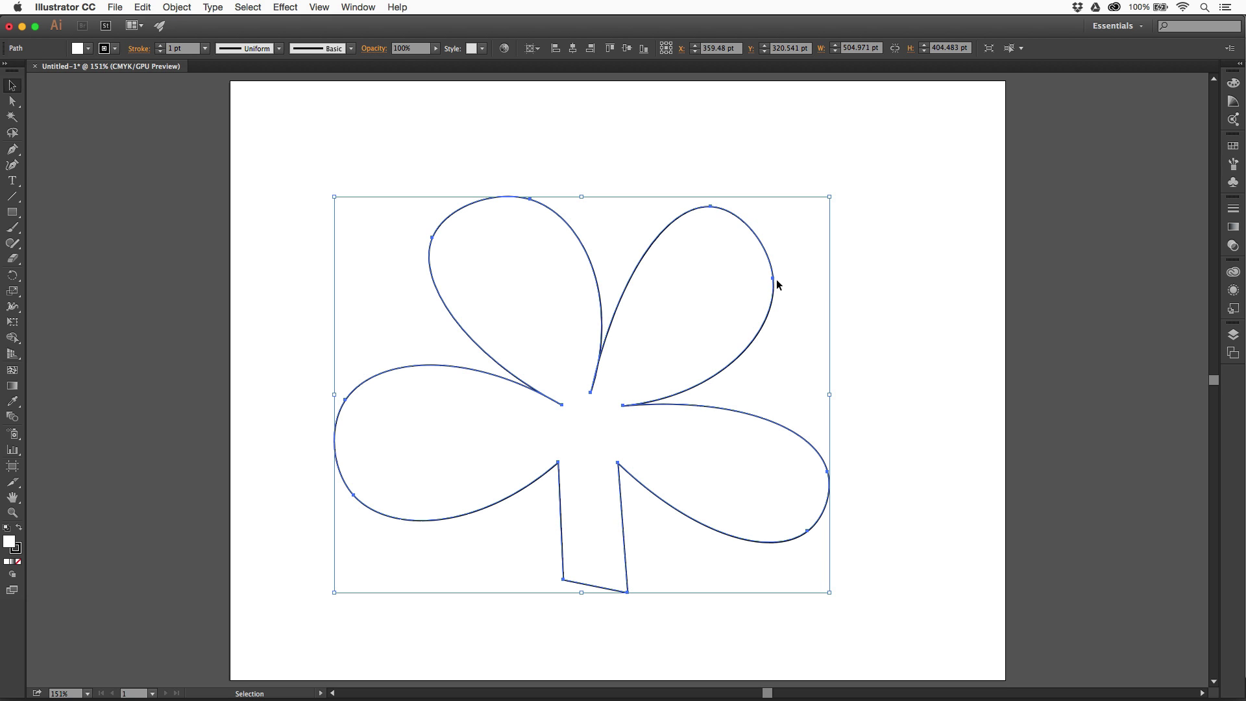
Drag the upper-left petal's anchor and handles, then pull its inner point up and left
{"action": "left_click", "coordinate": [13, 102]}
{"action": "left_click", "coordinate": [432, 237]}
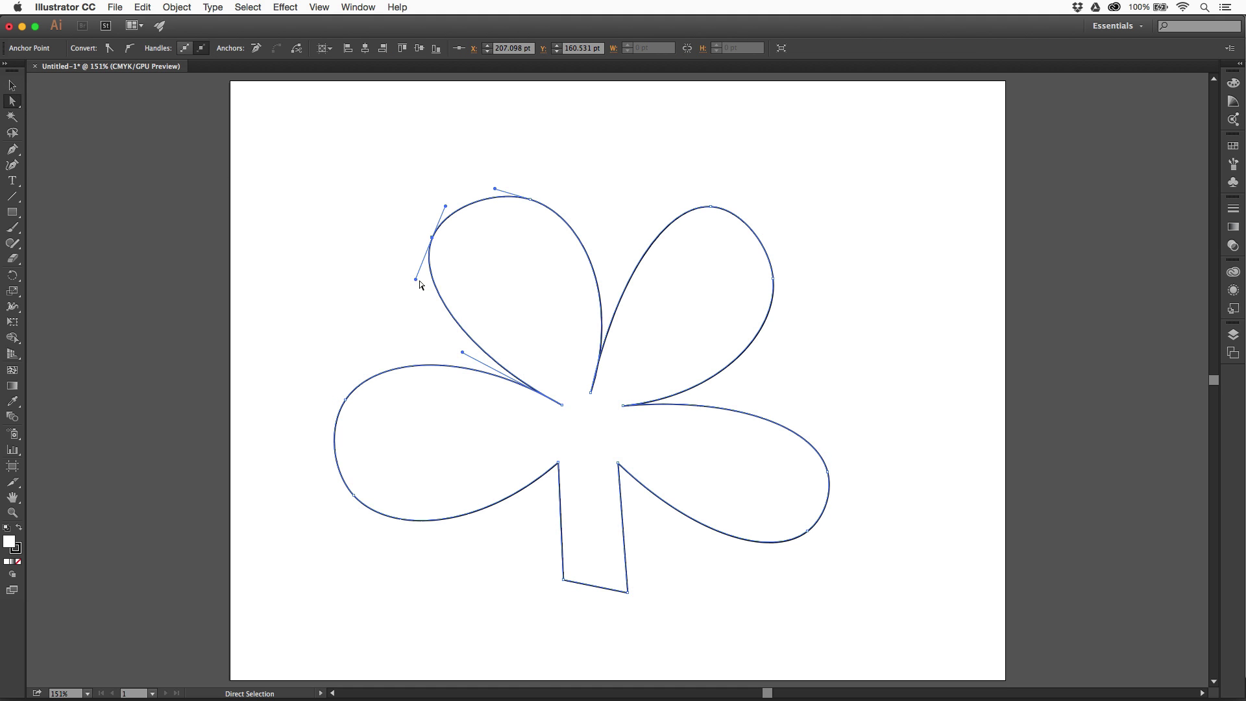
{"action": "left_click_drag", "start_coordinate": [415, 279], "coordinate": [406, 305]}
{"action": "left_click_drag", "start_coordinate": [432, 238], "coordinate": [419, 240]}
{"action": "left_click_drag", "start_coordinate": [473, 205], "coordinate": [470, 196]}
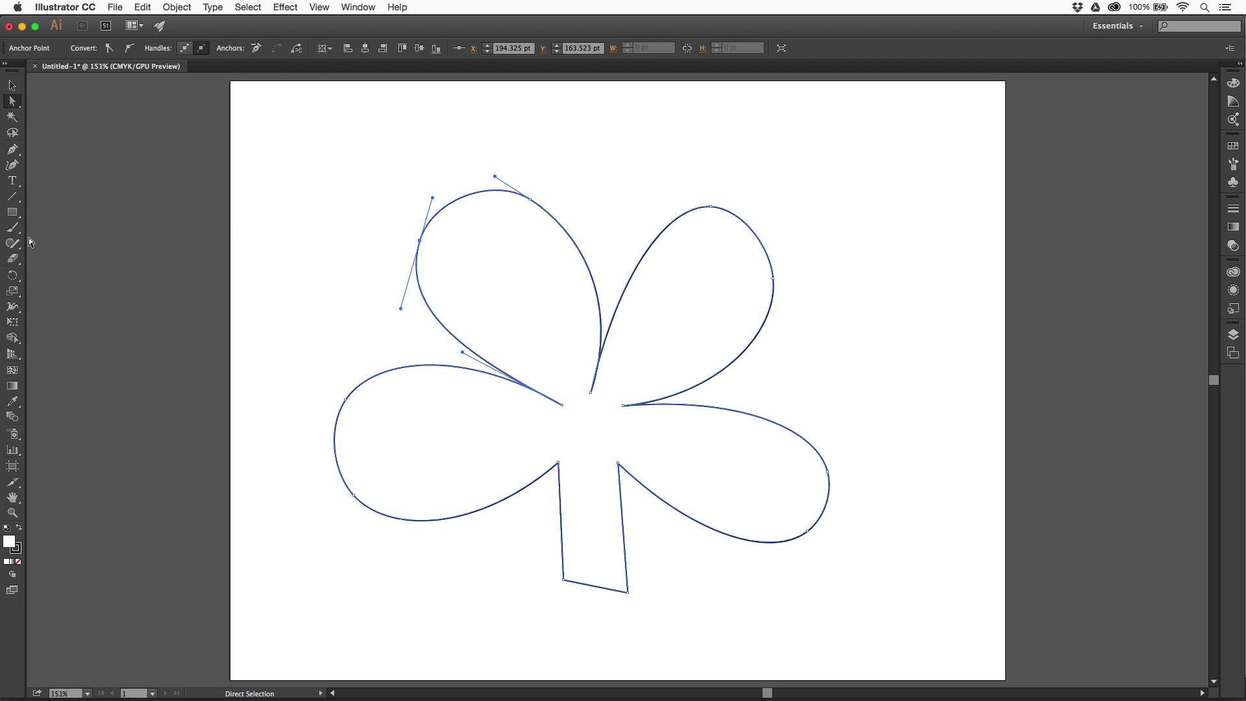
{"action": "left_click", "coordinate": [15, 168]}
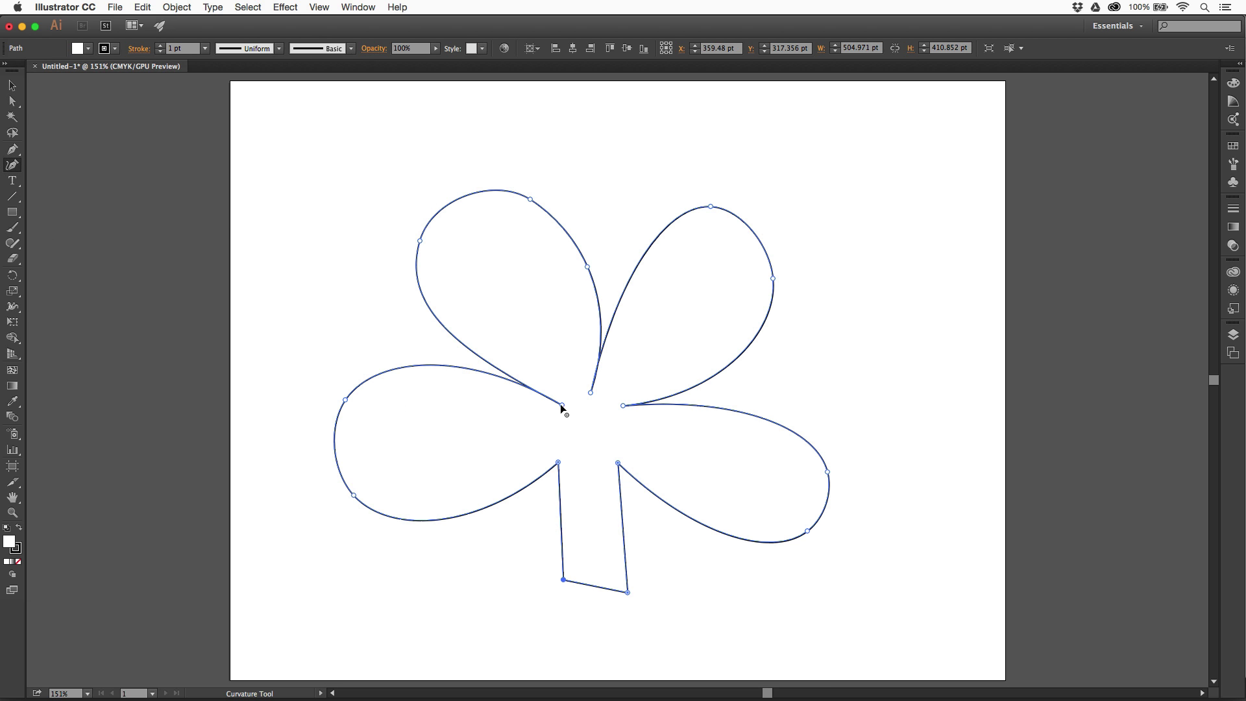
{"action": "left_click_drag", "start_coordinate": [563, 406], "coordinate": [534, 393]}
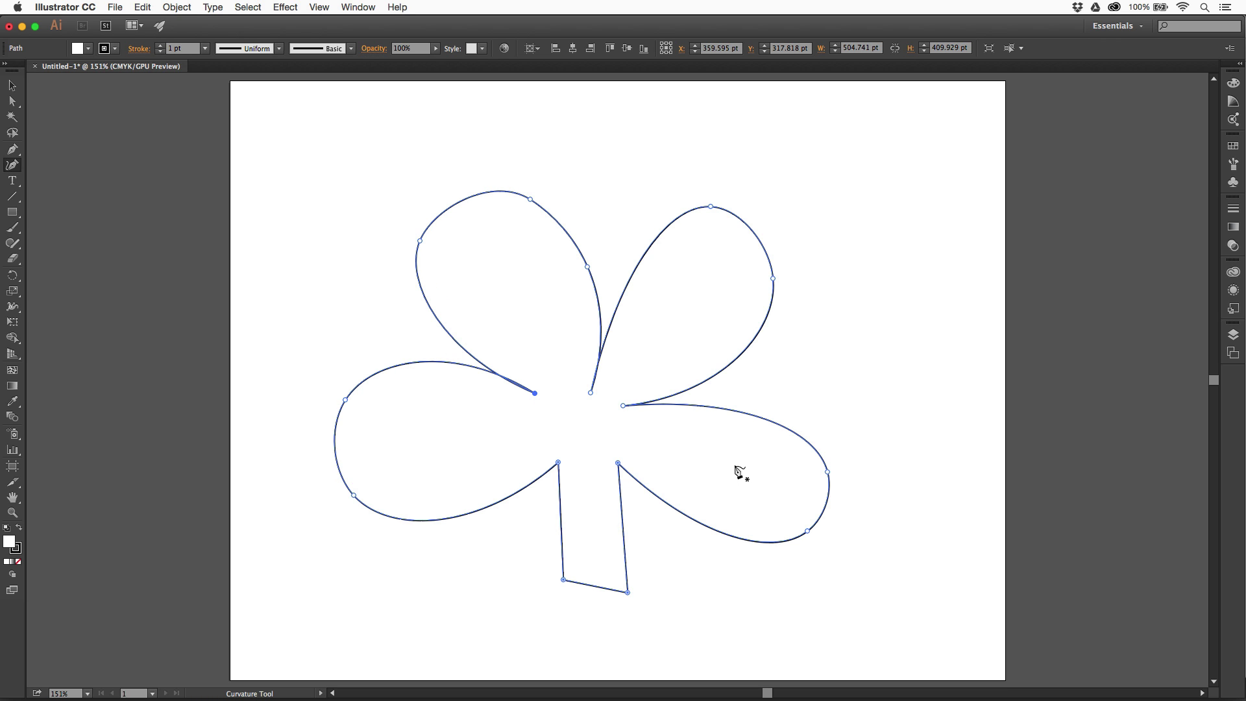